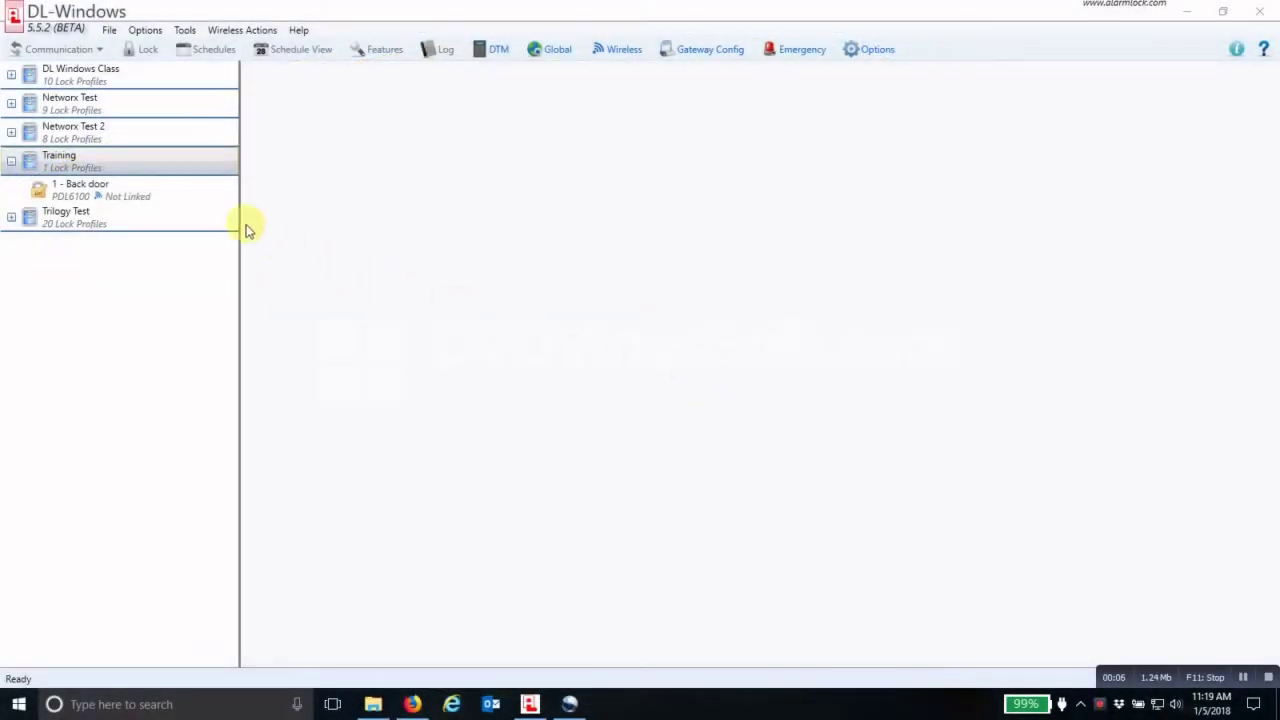
- Select the Training account, which holds the unlinked 1 - Back door (PDL6100) profile
click(117, 170)
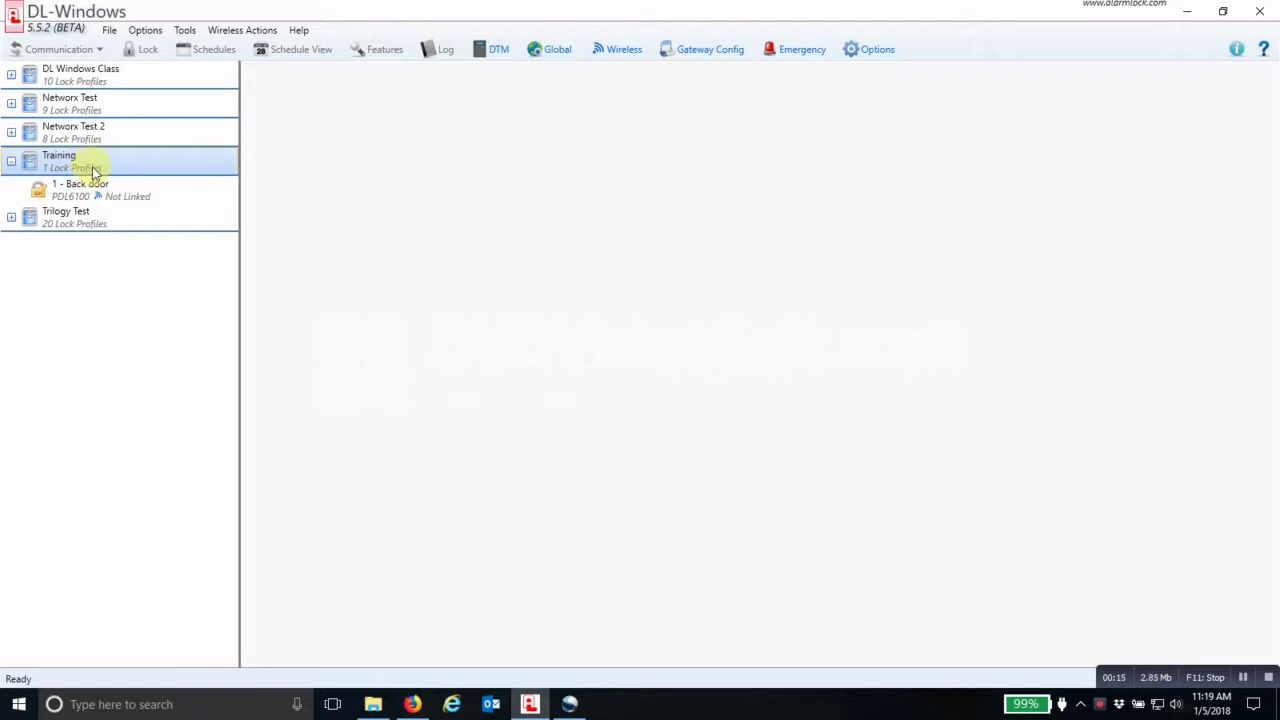
- In Gateway Config, select New Gateway at 10.0.0.235 and keep locks to discover at 1
click(703, 52)
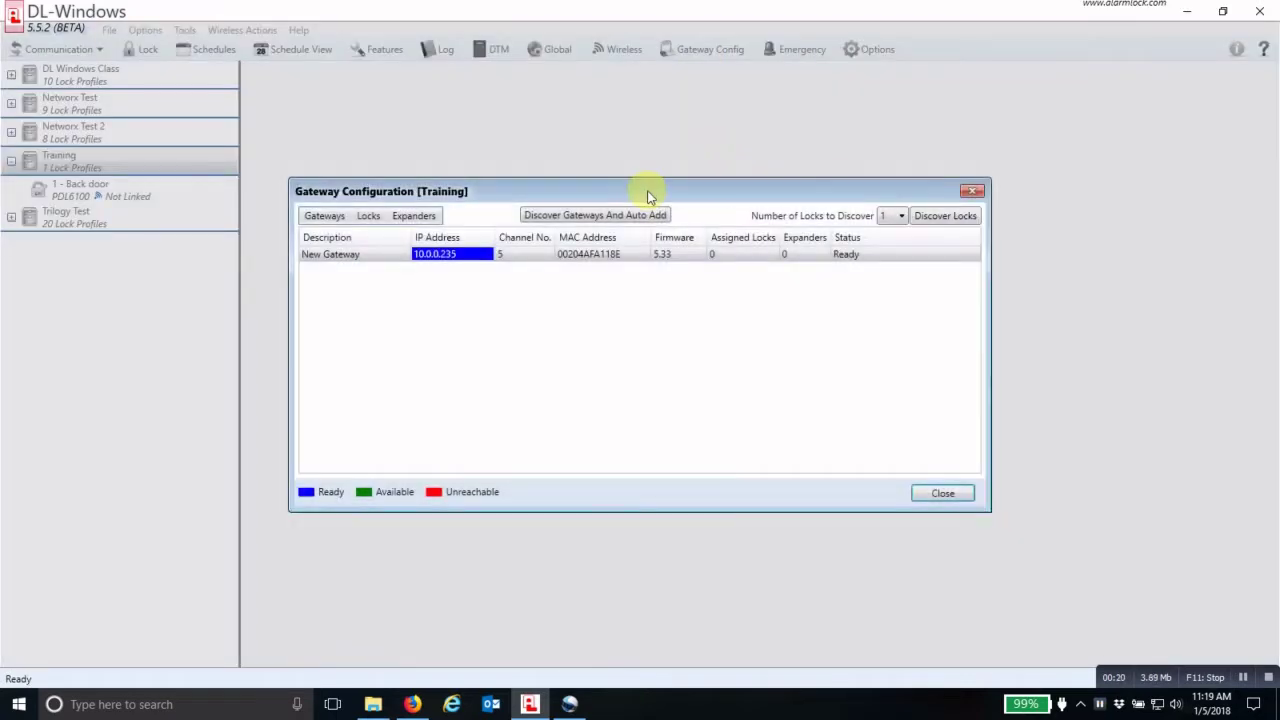
drag(647, 196, 651, 184)
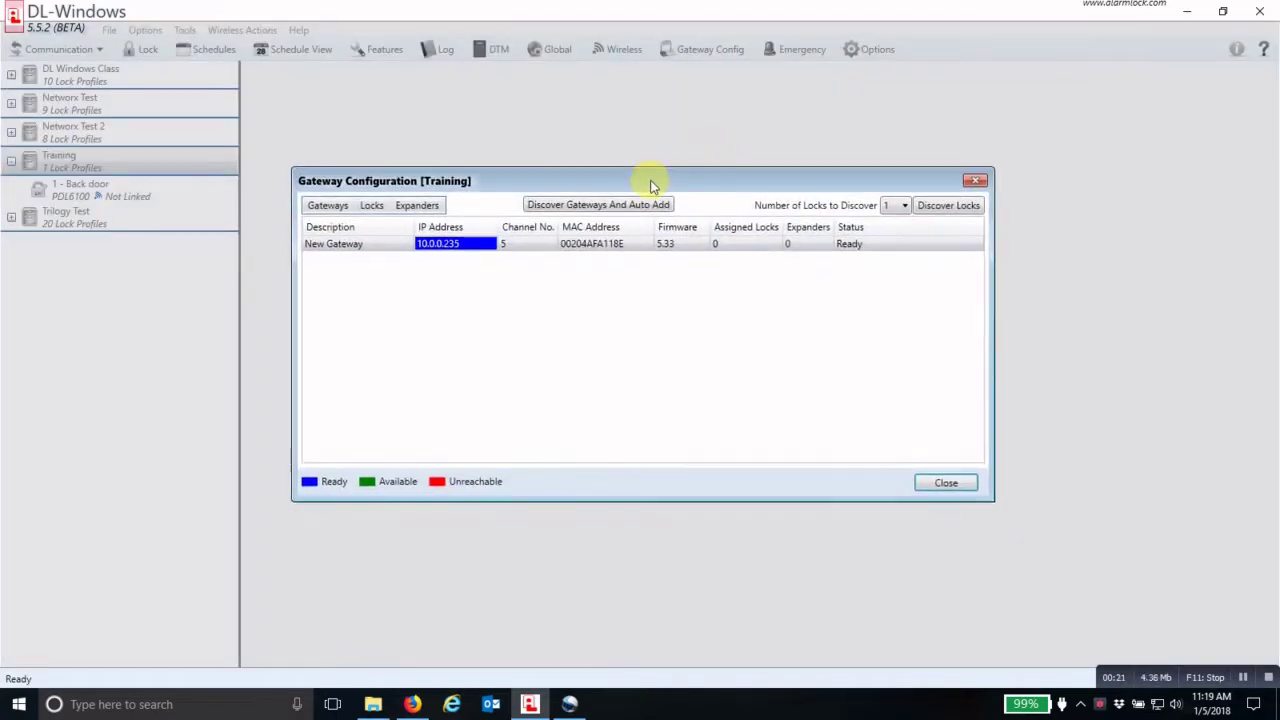
click(343, 245)
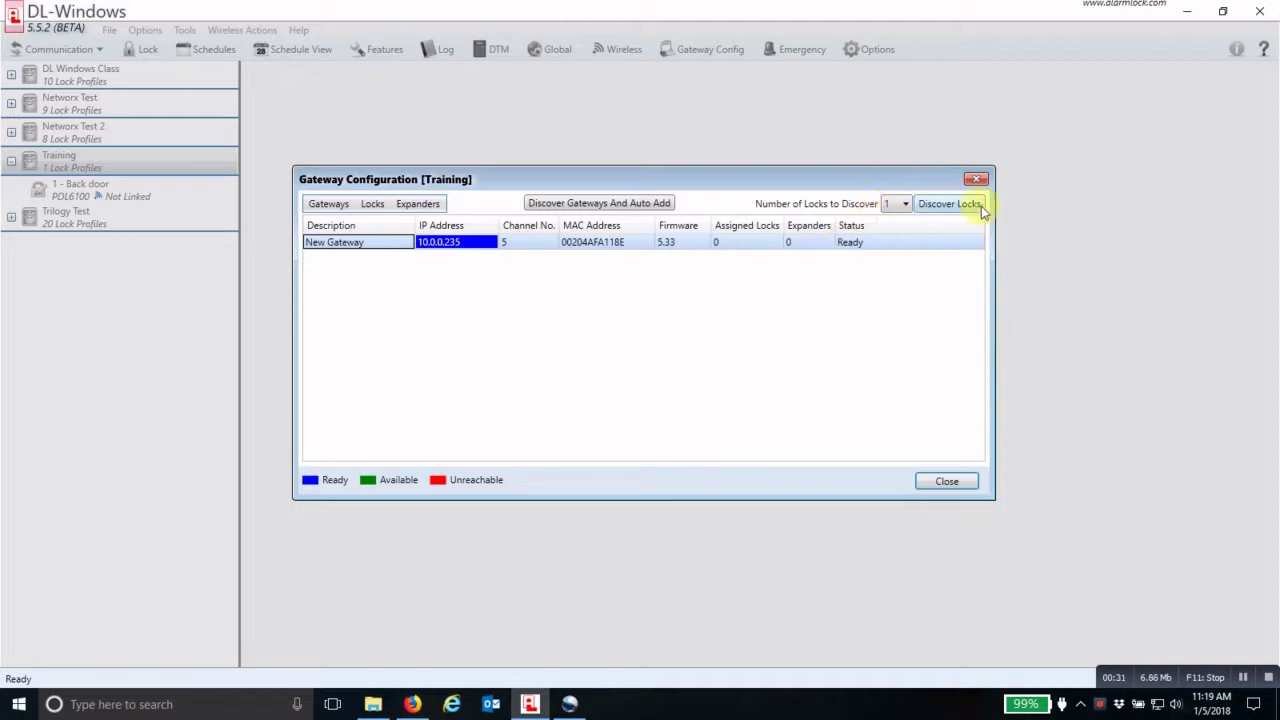
click(904, 206)
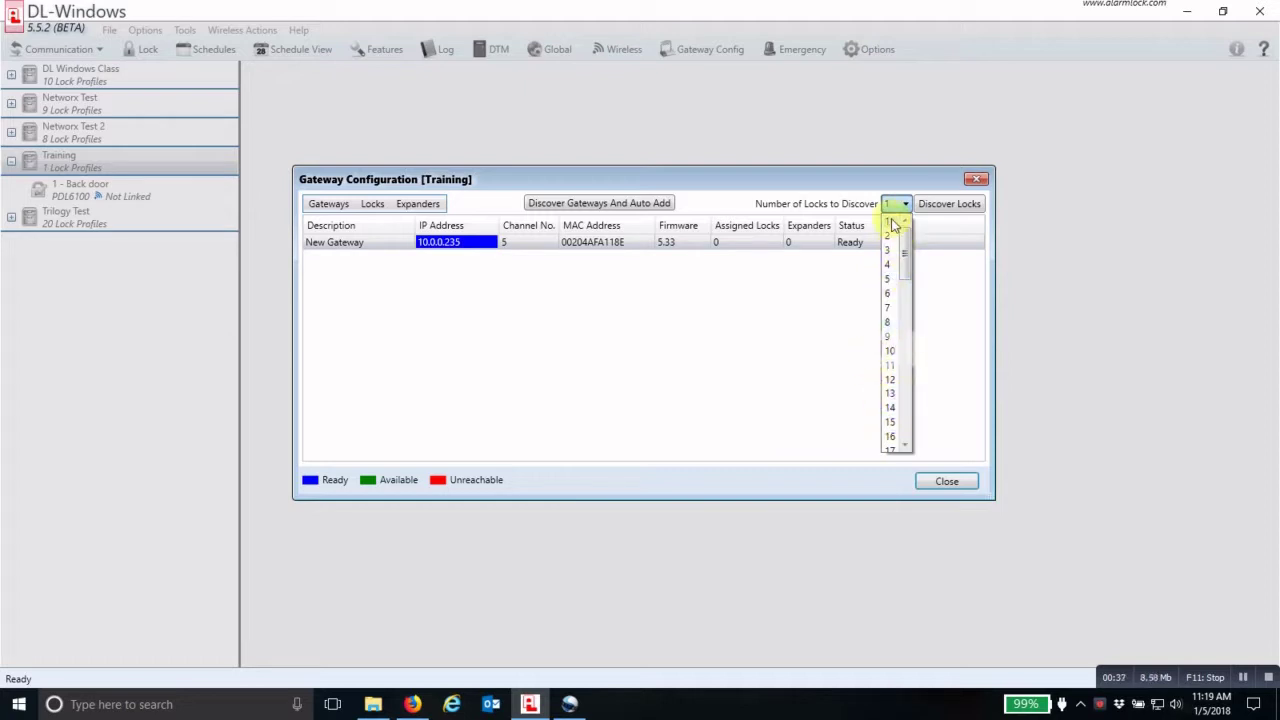
scroll(893, 305, down, 15)
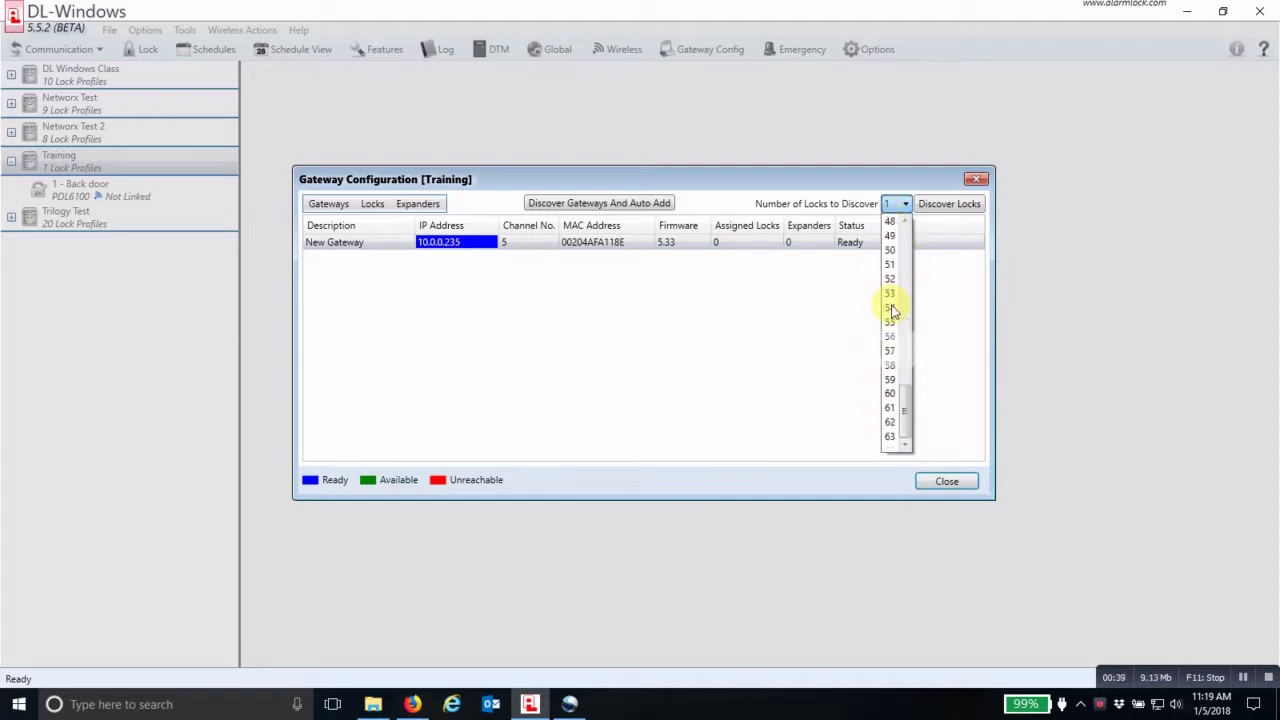
scroll(893, 311, up, 15)
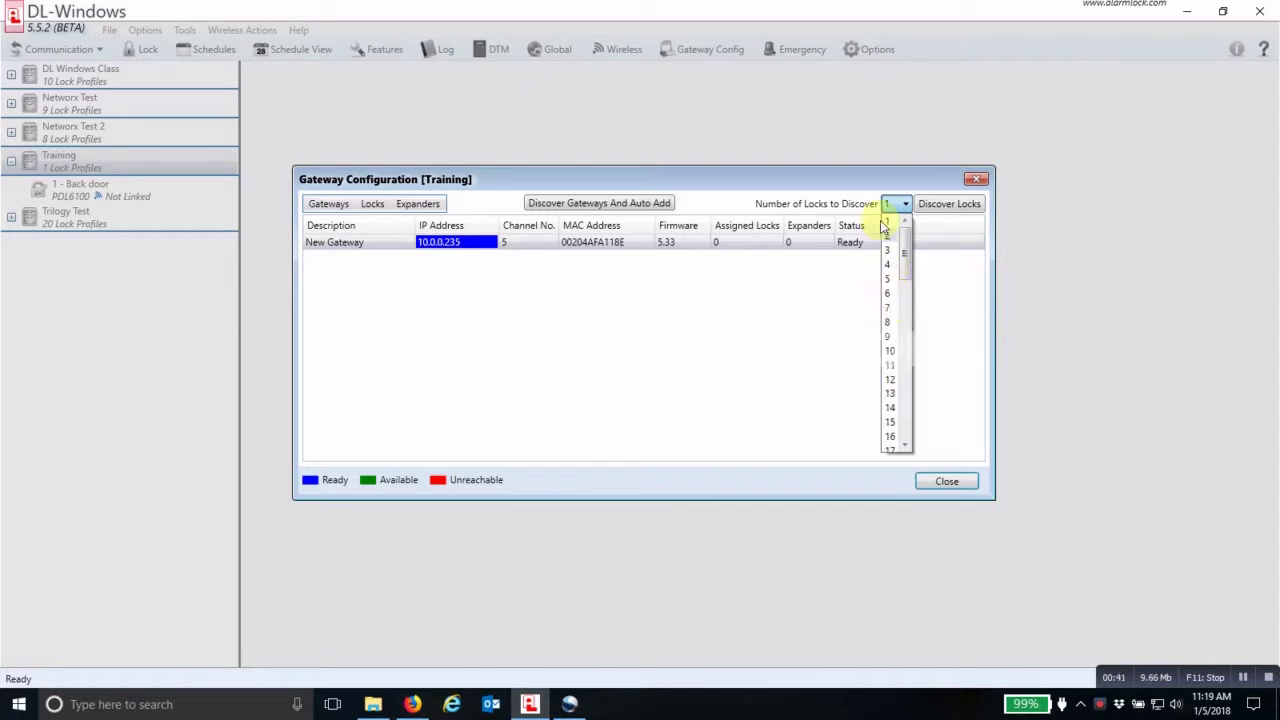
click(911, 216)
- Discover locks through New Gateway and assign the found PDL6100 lock to it
click(940, 205)
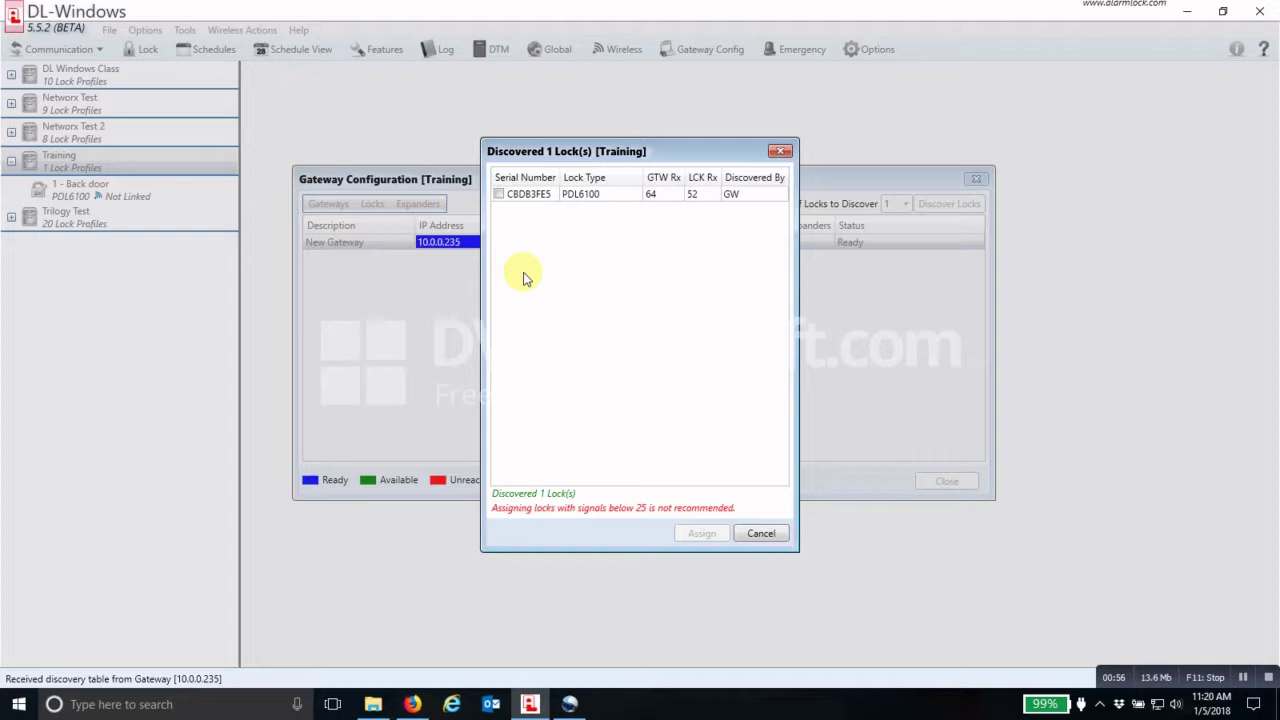
click(500, 195)
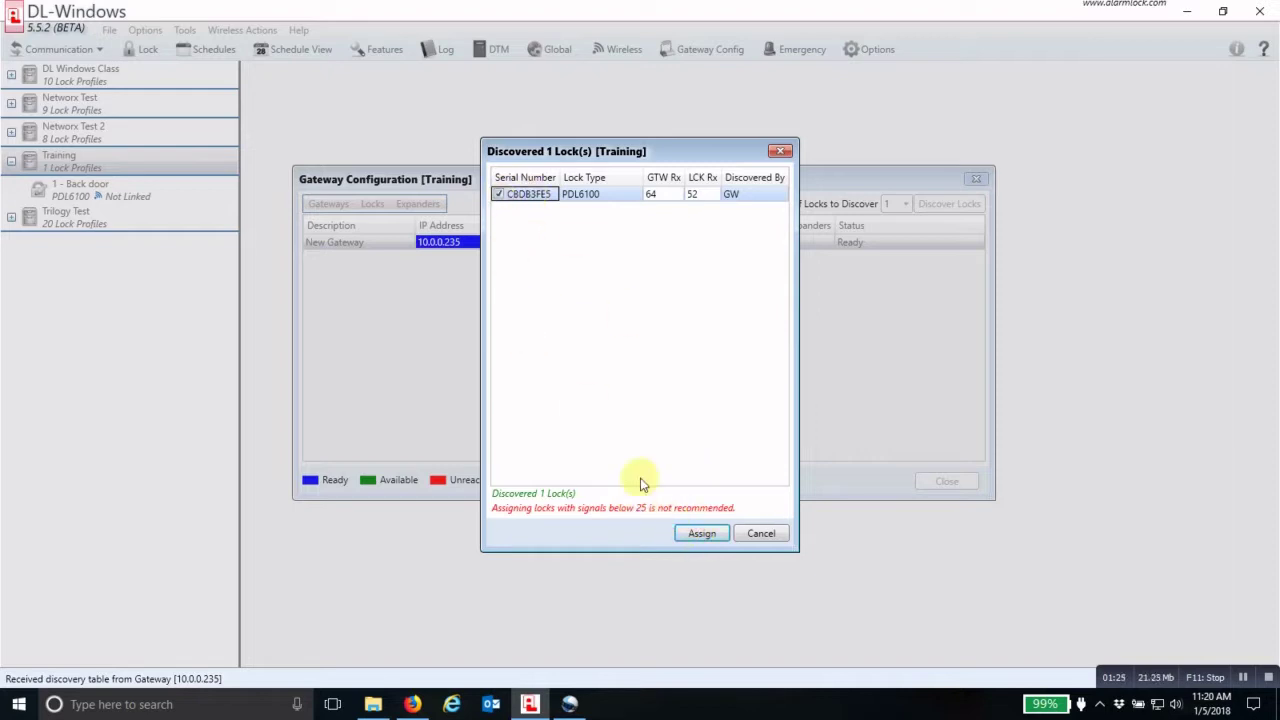
click(705, 537)
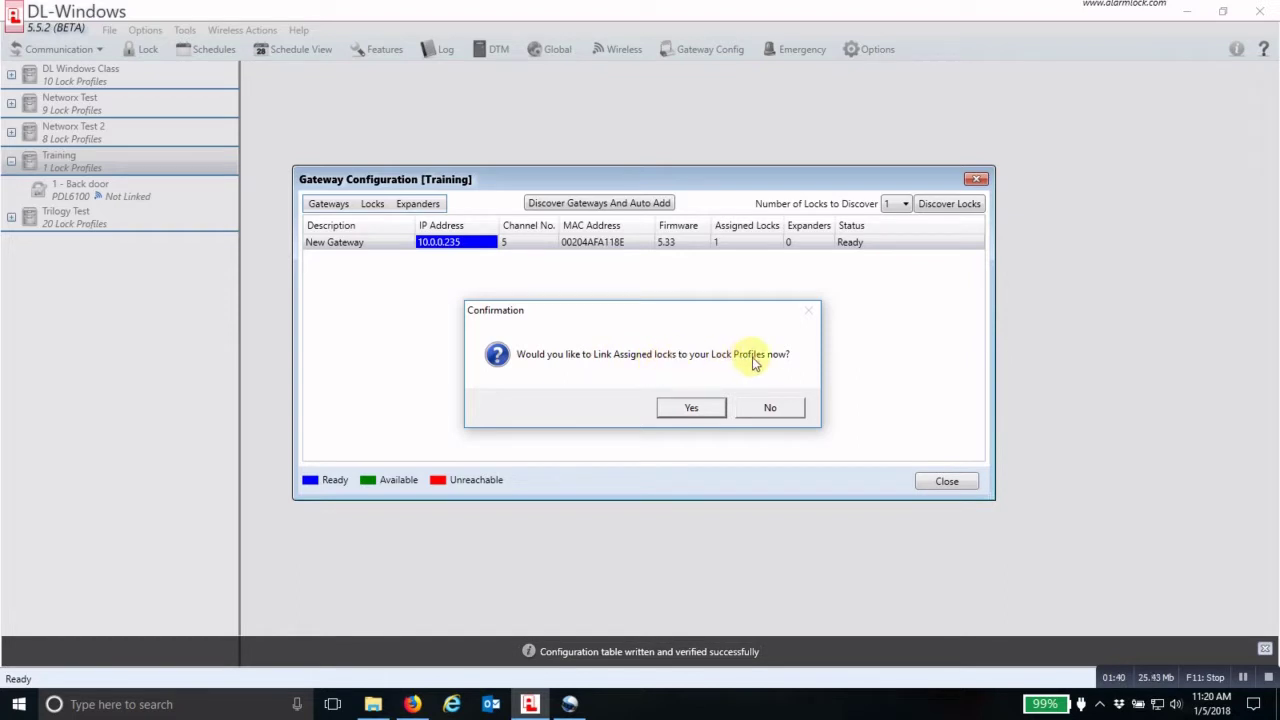
- Link the Back door - PDL6100 profile to the discovered lock's serial number
click(686, 408)
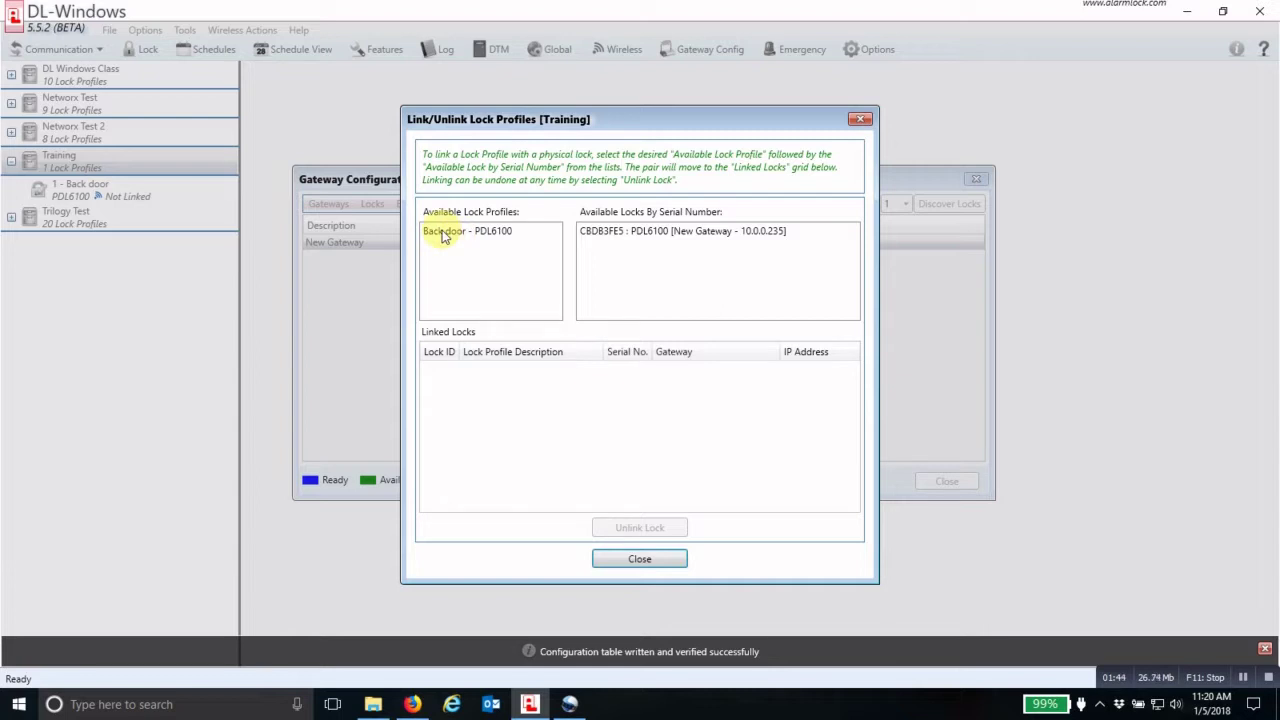
click(445, 236)
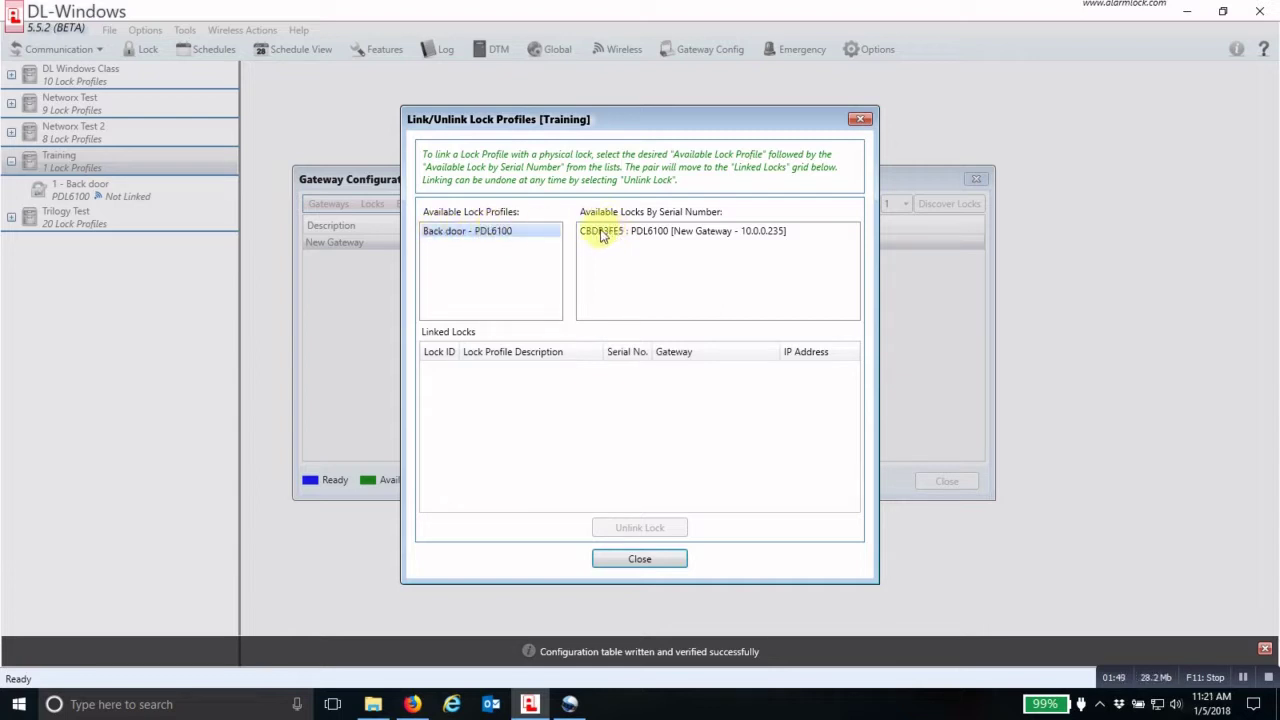
click(600, 234)
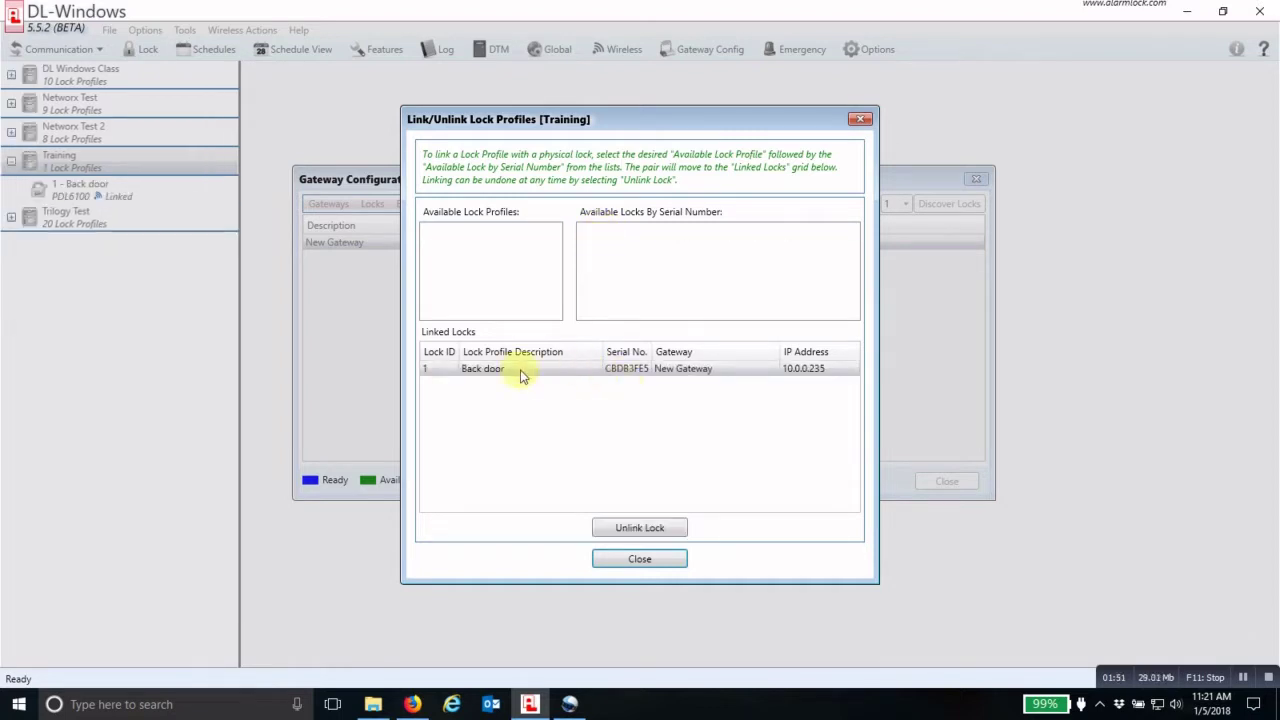
click(640, 558)
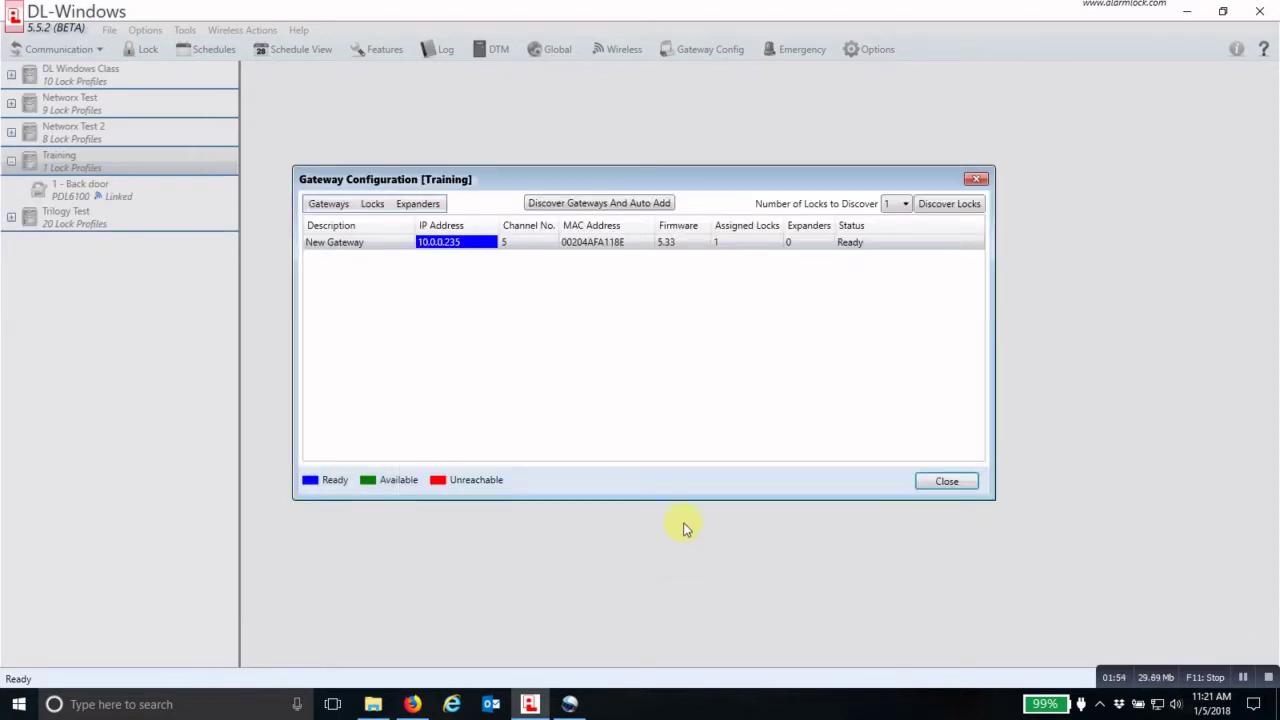
- Close the Gateway Configuration dialog, returning to the main window with Back door Linked
click(940, 483)
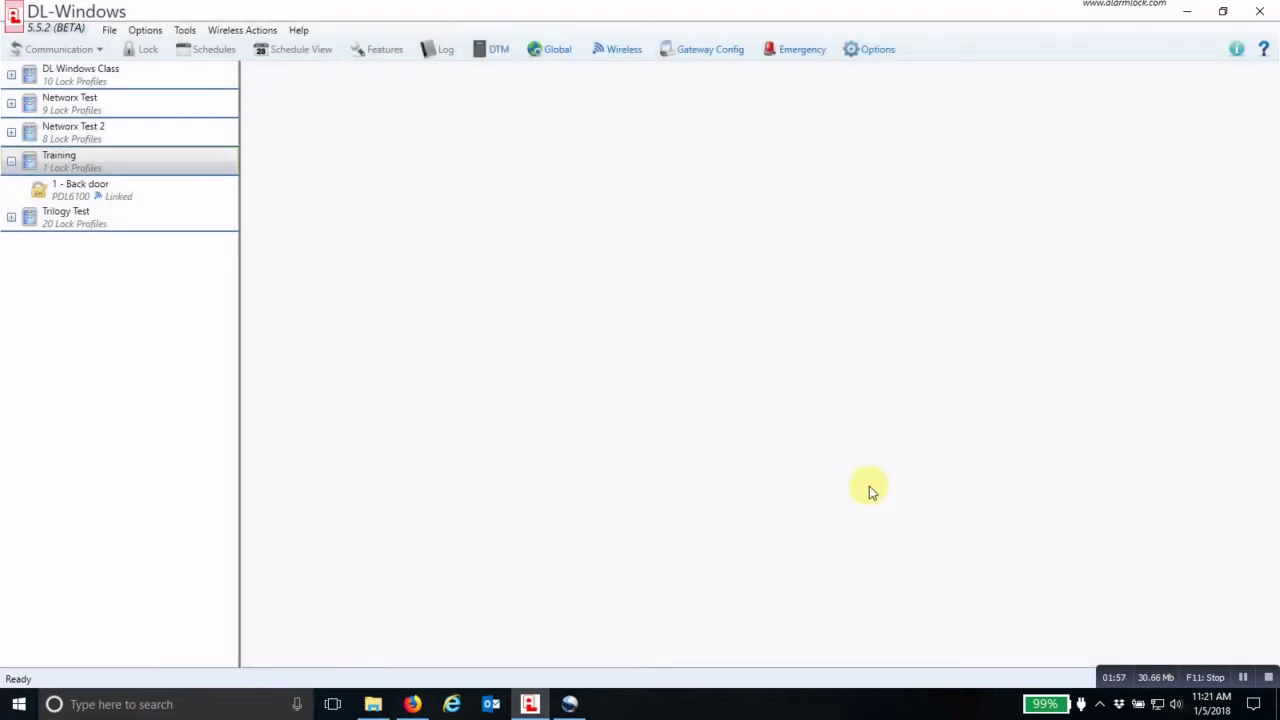